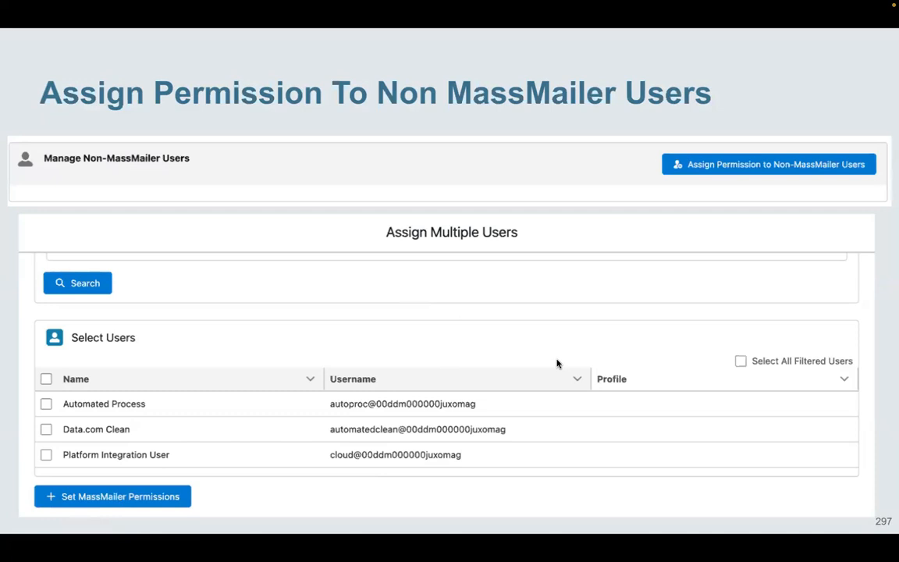
End the slideshow after the license warning slide and open MassMailer Setup in Salesforce
key("Right")
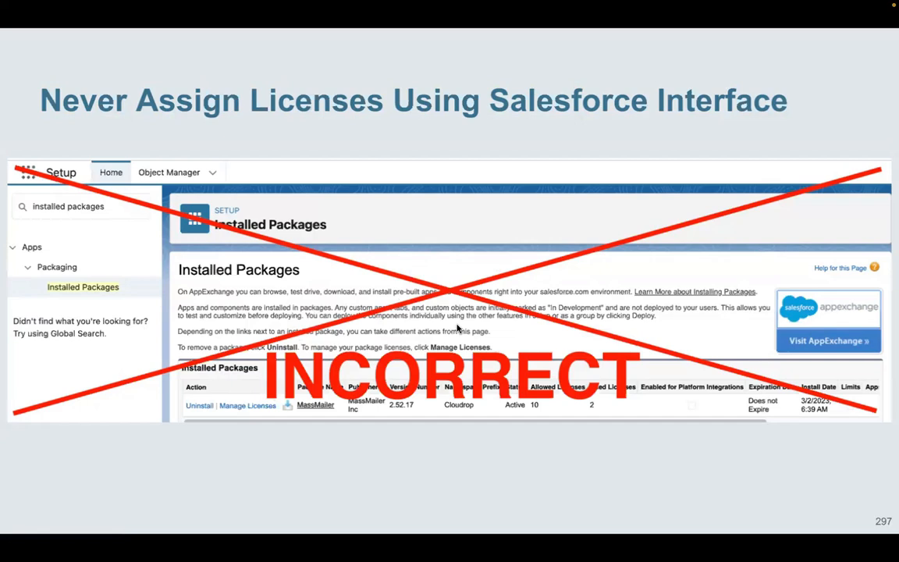
key("Escape")
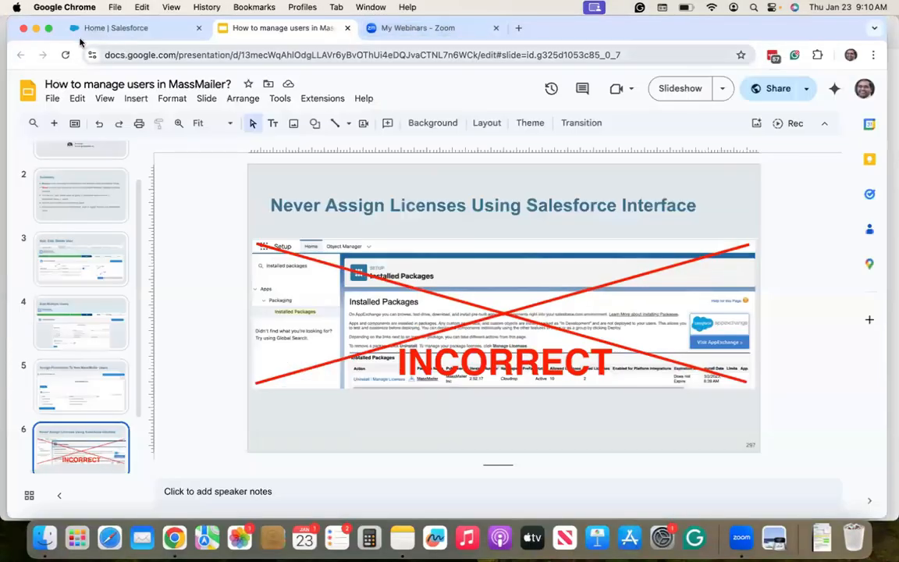
left_click(109, 29)
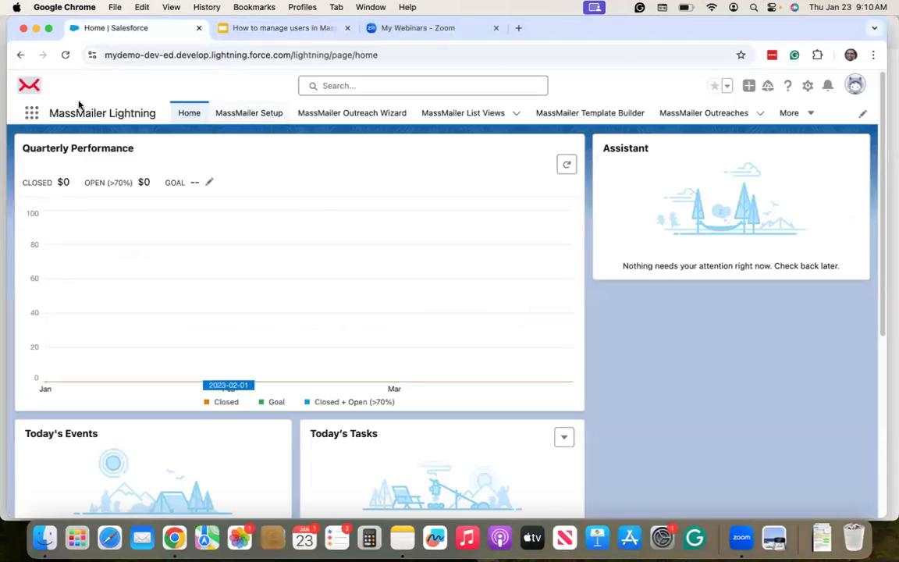
left_click(251, 114)
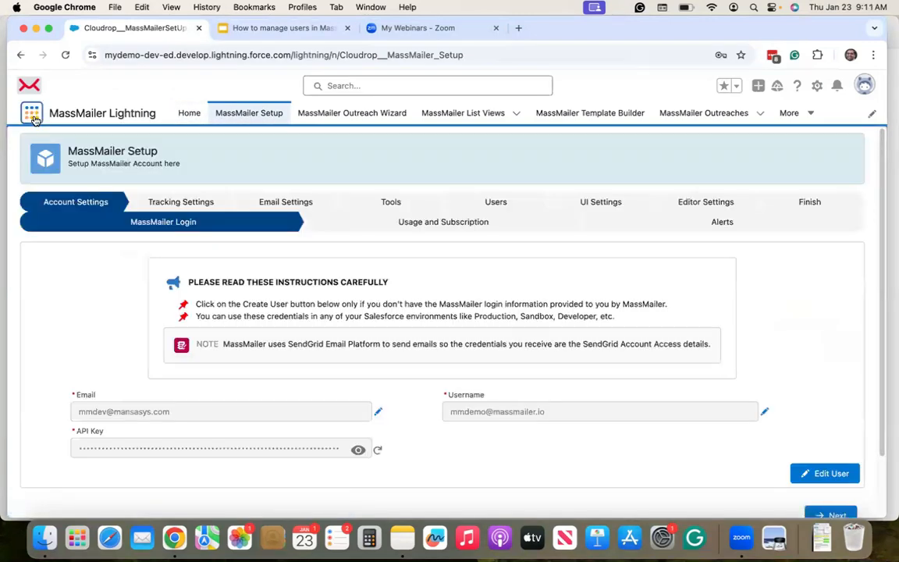
Look up the MassMailer apps in the App Launcher with "ma" and go to the Users stage of MassMailer Setup
left_click(32, 115)
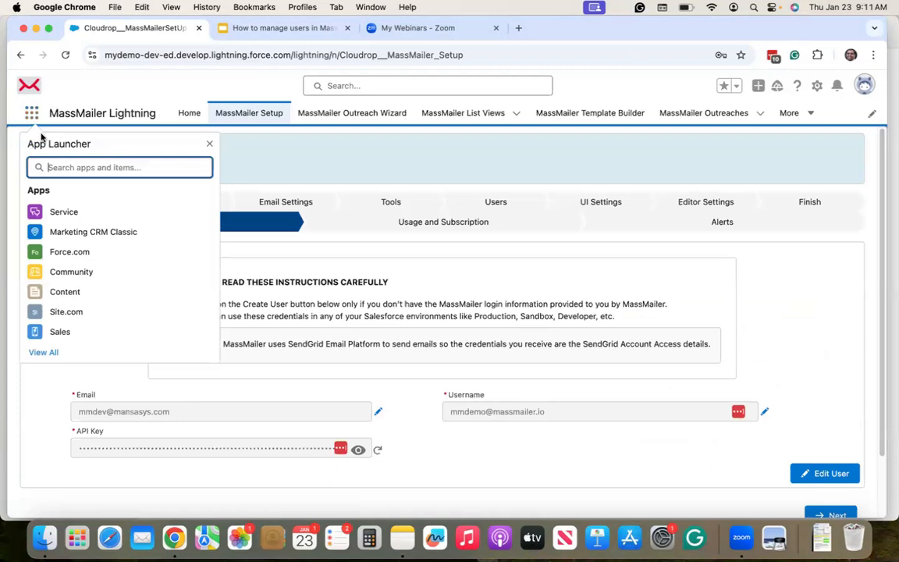
type("ma")
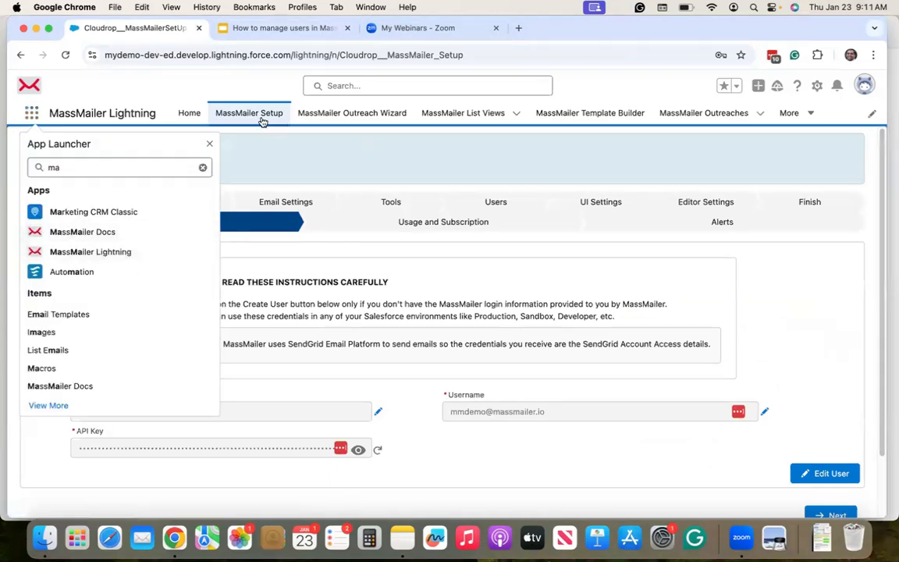
left_click(492, 204)
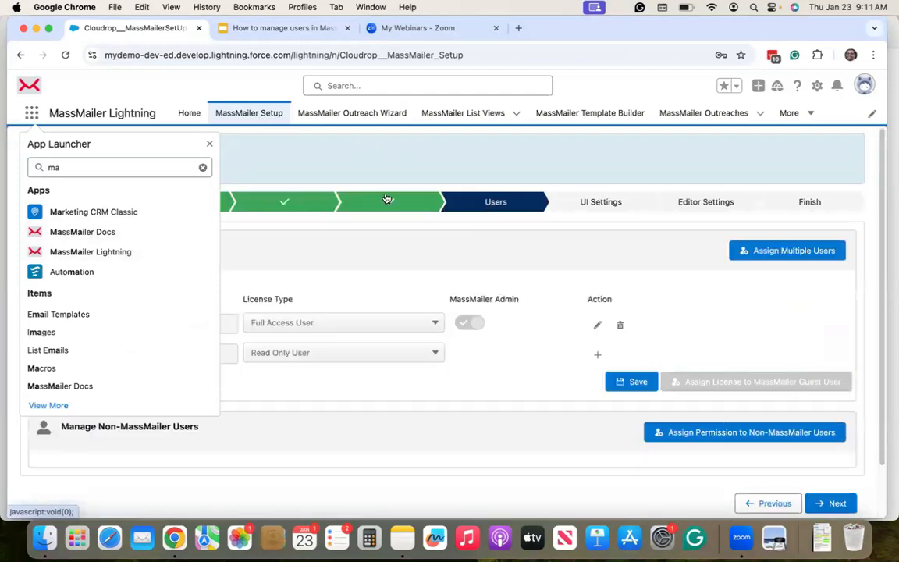
left_click(209, 144)
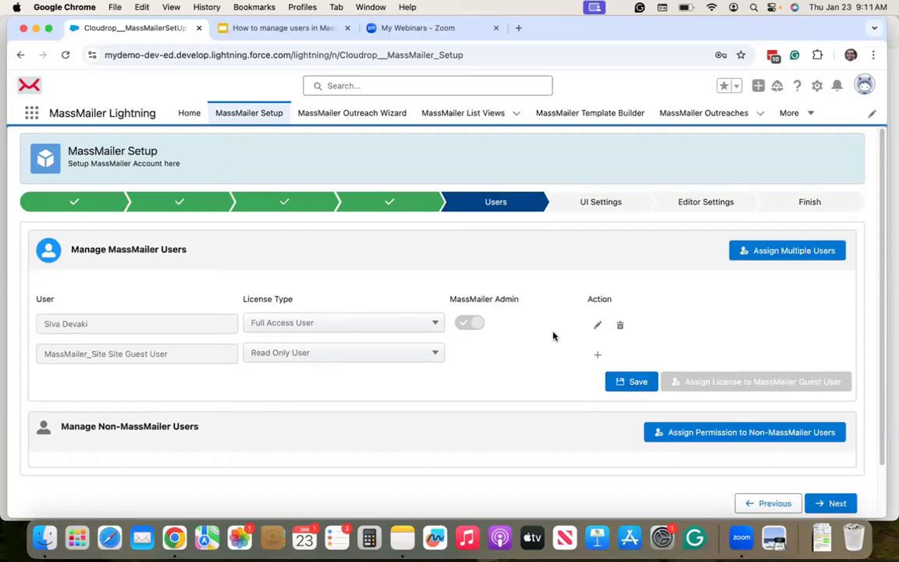
Add a MassMailer user row for Platform Integration User with the Full Access User license and MassMailer Admin off
left_click(595, 358)
left_click(161, 382)
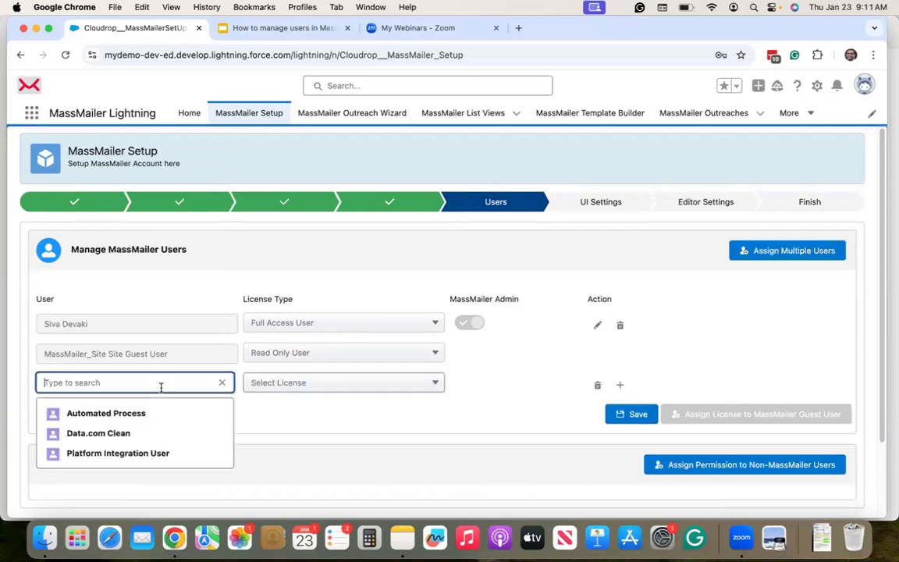
left_click(117, 454)
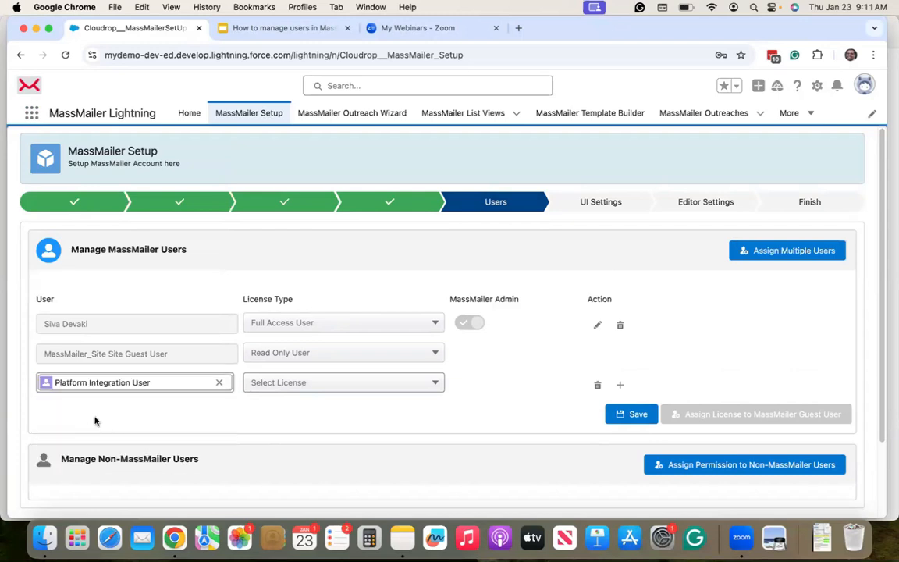
left_click(298, 381)
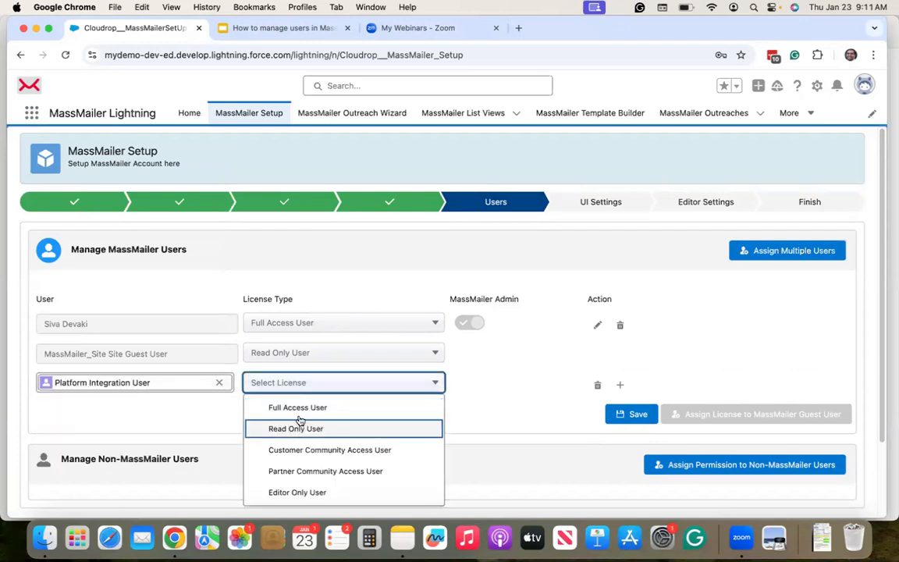
left_click(300, 410)
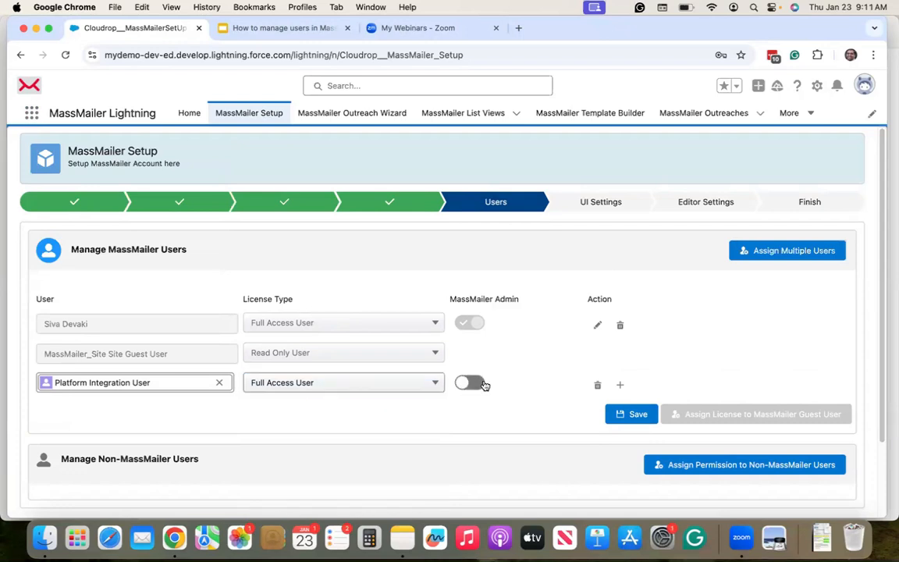
left_click(466, 383)
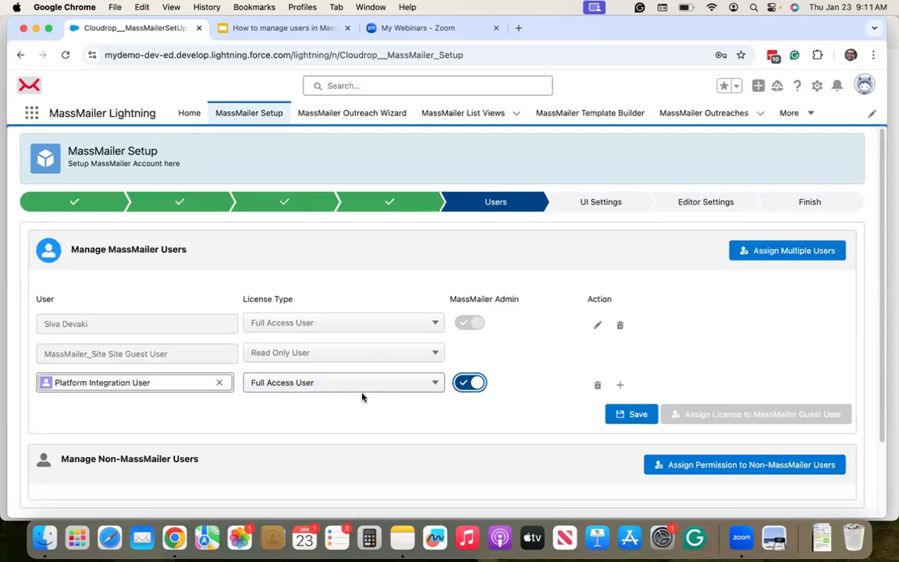
left_click(468, 383)
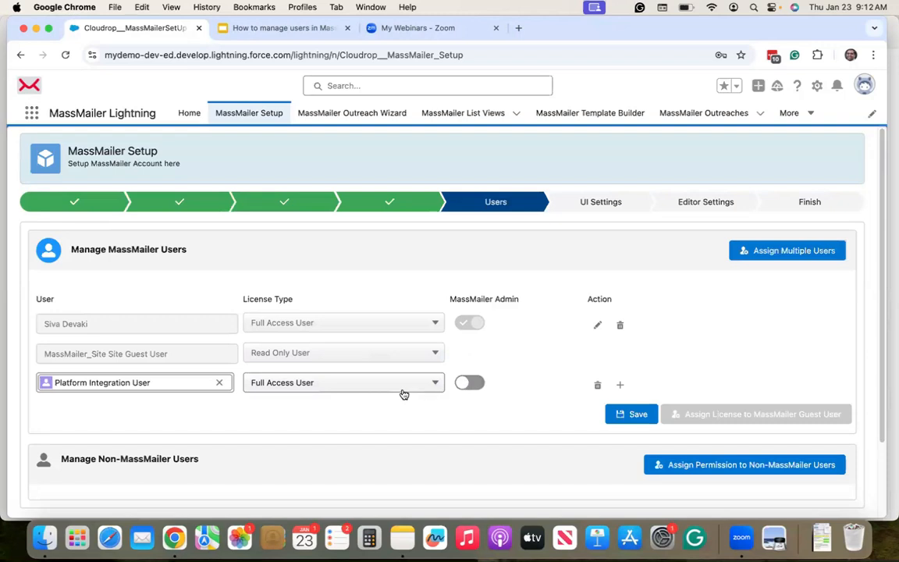
Try to save the added license assignment and remove the Platform Integration User row
left_click(638, 414)
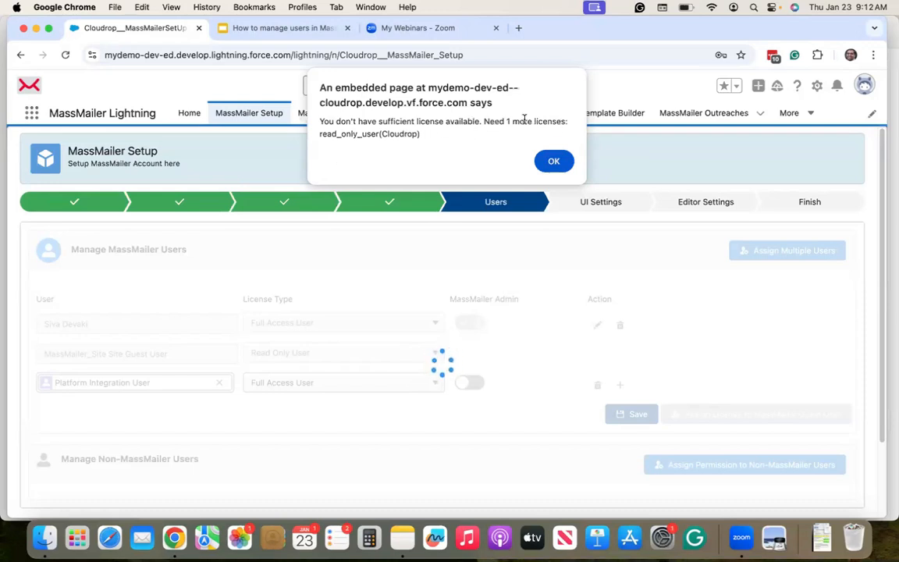
left_click(552, 160)
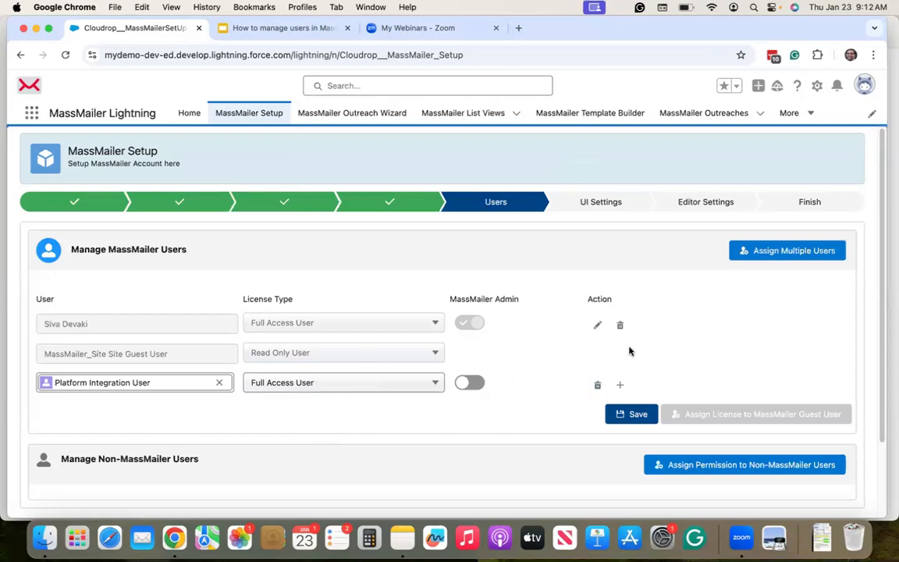
left_click(597, 386)
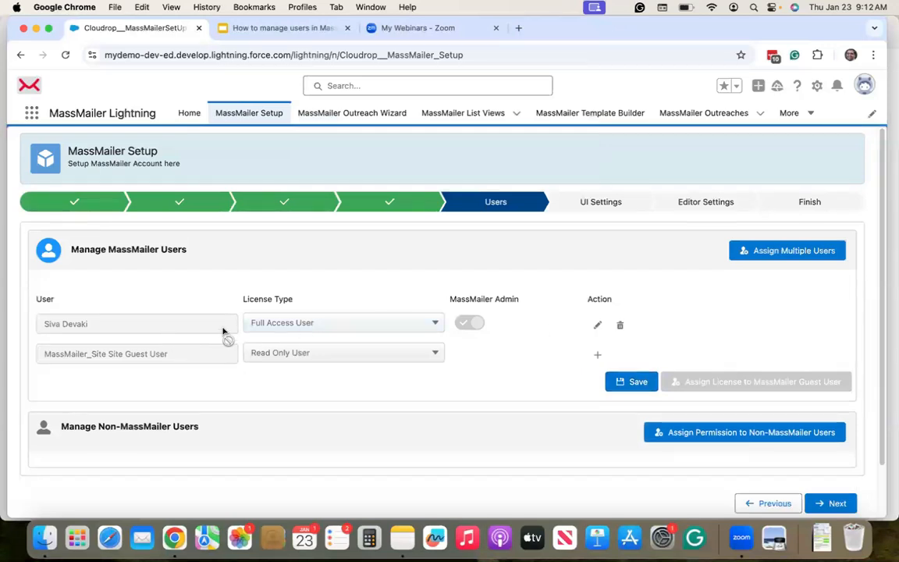
Try to transfer the existing Full Access User license to Platform Integration User, and reload MassMailer Setup
left_click(597, 326)
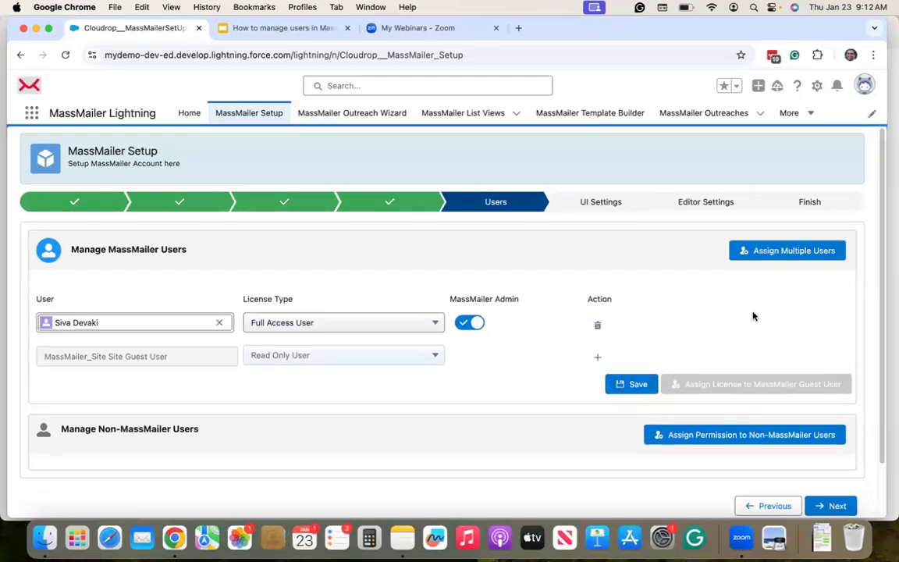
left_click(219, 322)
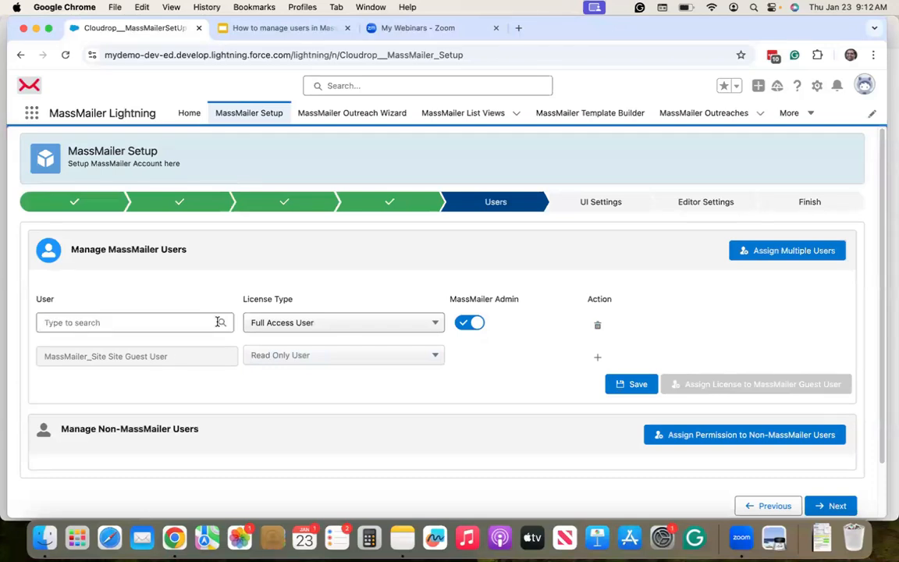
left_click(73, 322)
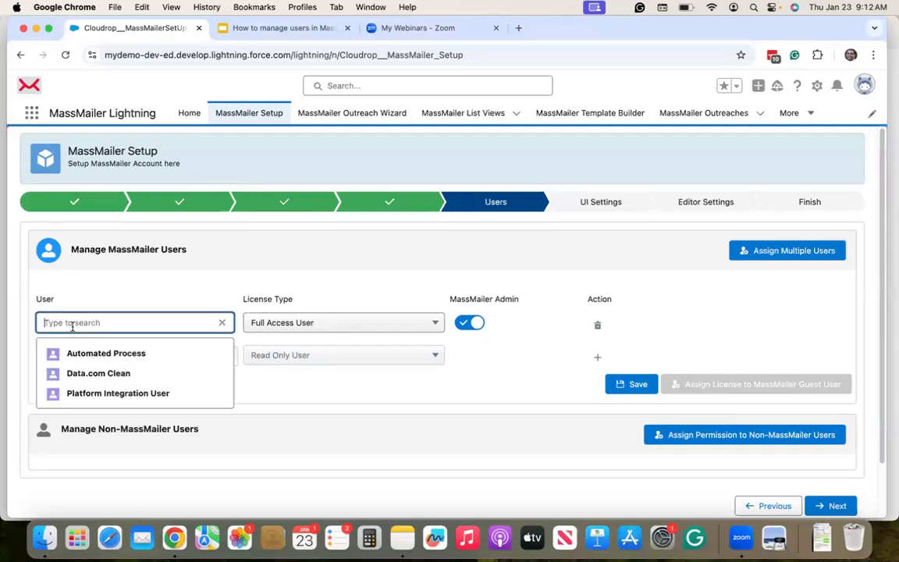
left_click(96, 395)
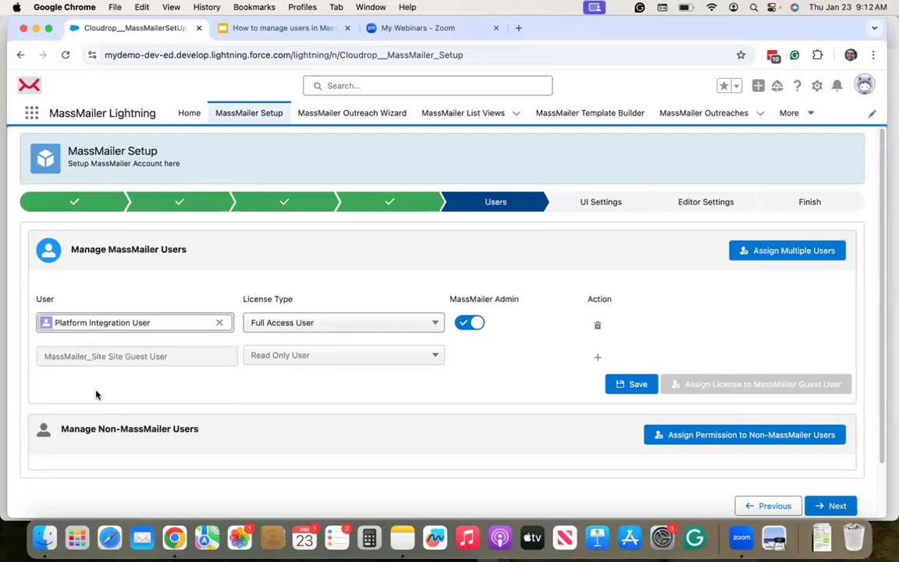
left_click(638, 385)
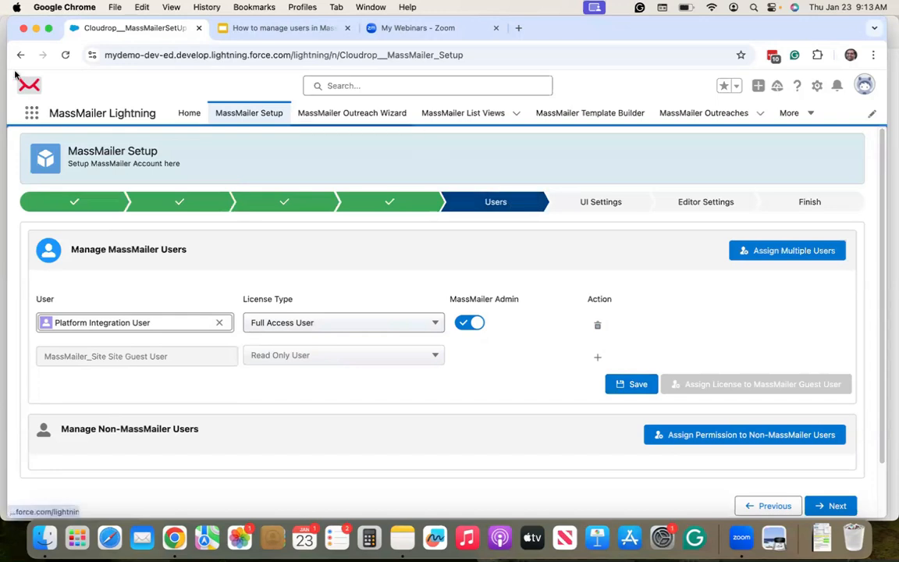
left_click(65, 55)
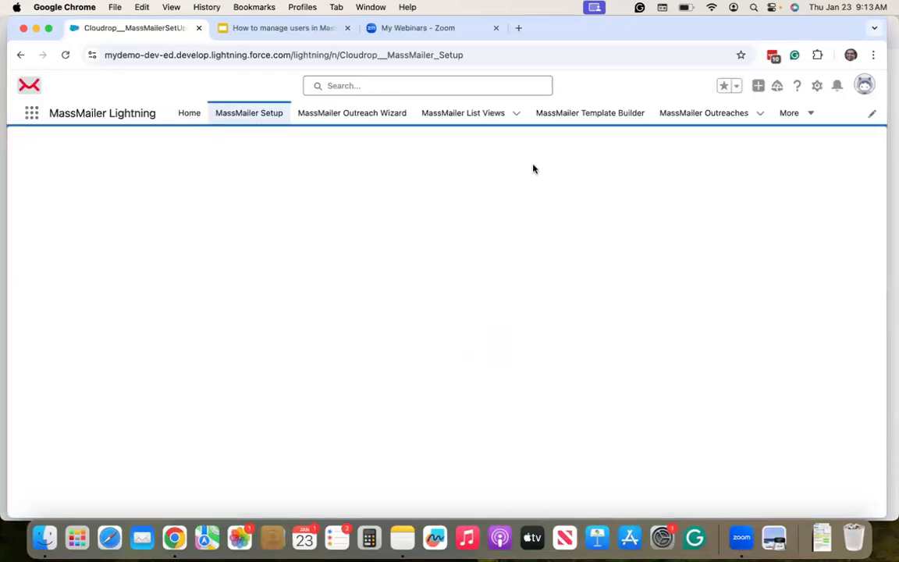
Open Assign Multiple Users from the Users stage and select Platform Integration User and the System Administrator user
left_click(497, 202)
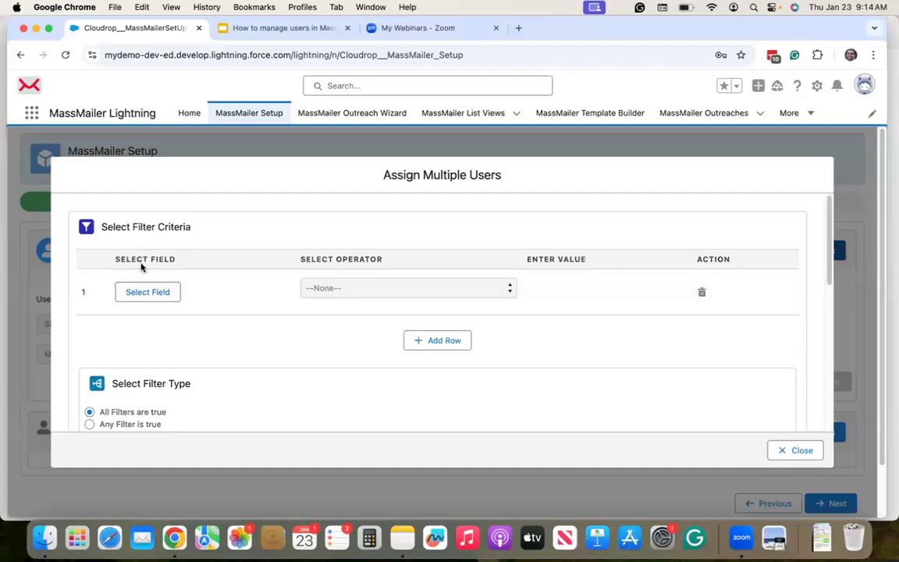
scroll(190, 306, "down", 5)
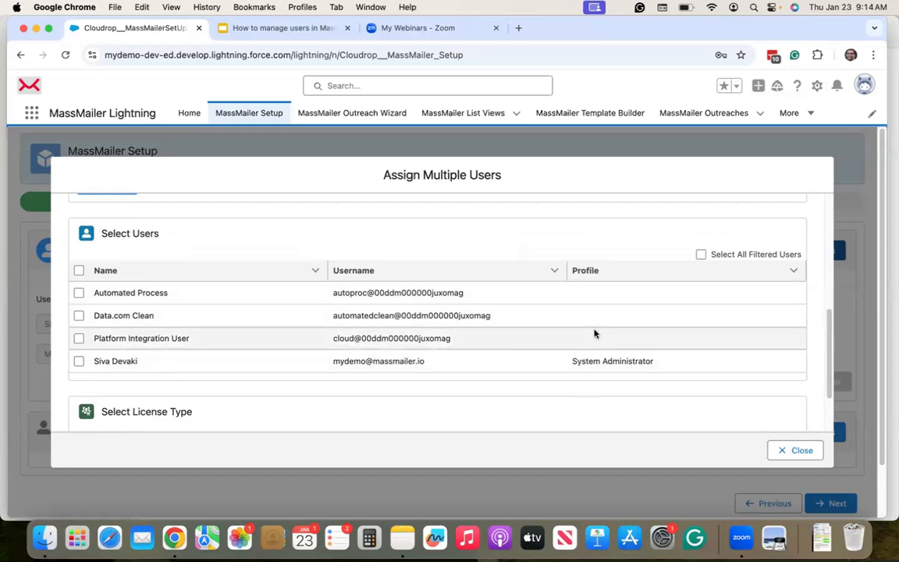
scroll(363, 335, "down", 2)
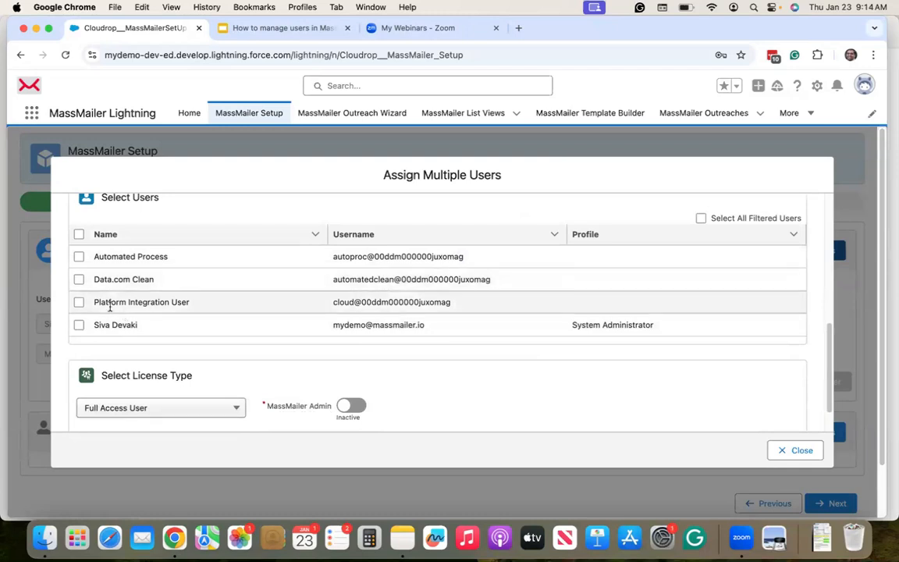
scroll(115, 323, "down", 1)
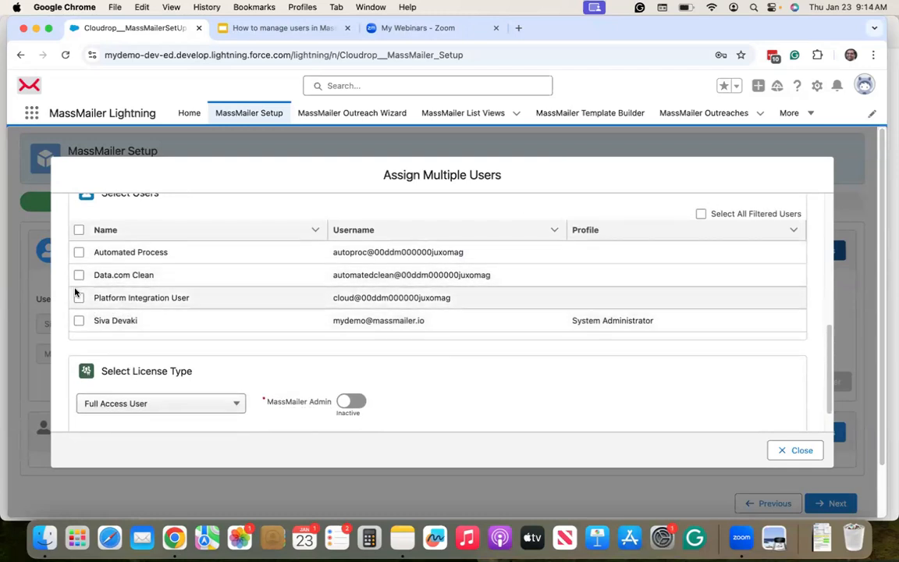
left_click(78, 297)
left_click(79, 320)
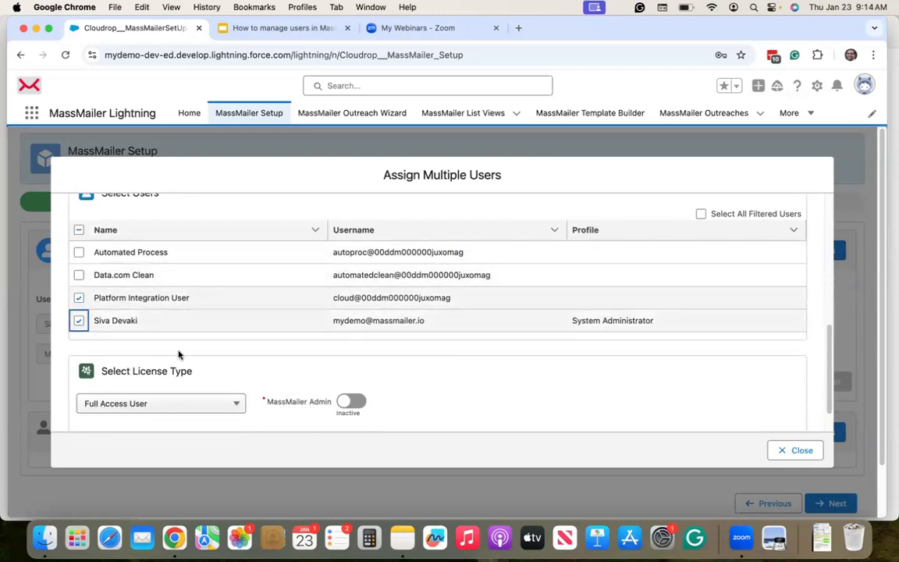
Review the license type and filter options for assigning multiple users, and close the dialog without adding anyone
scroll(184, 362, "down", 2)
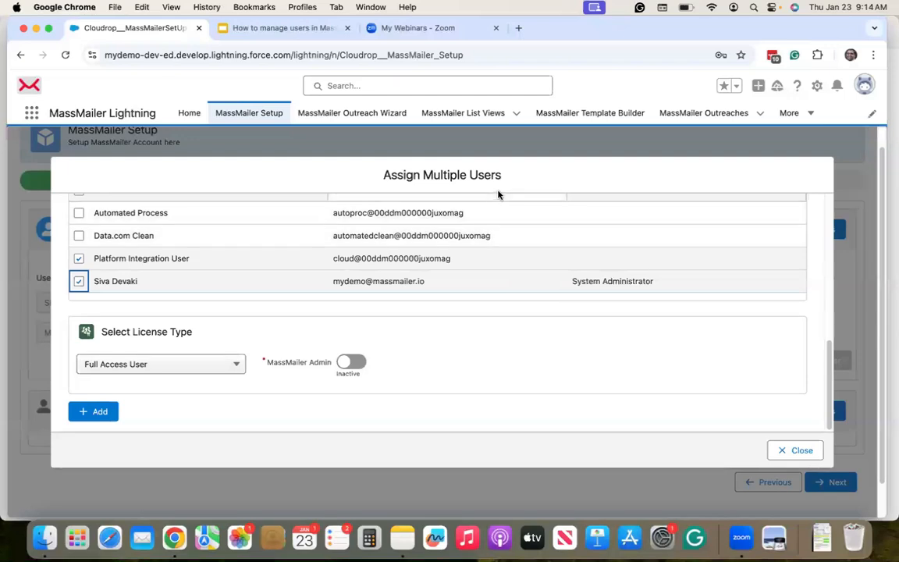
scroll(737, 328, "up", 3)
scroll(736, 327, "up", 3)
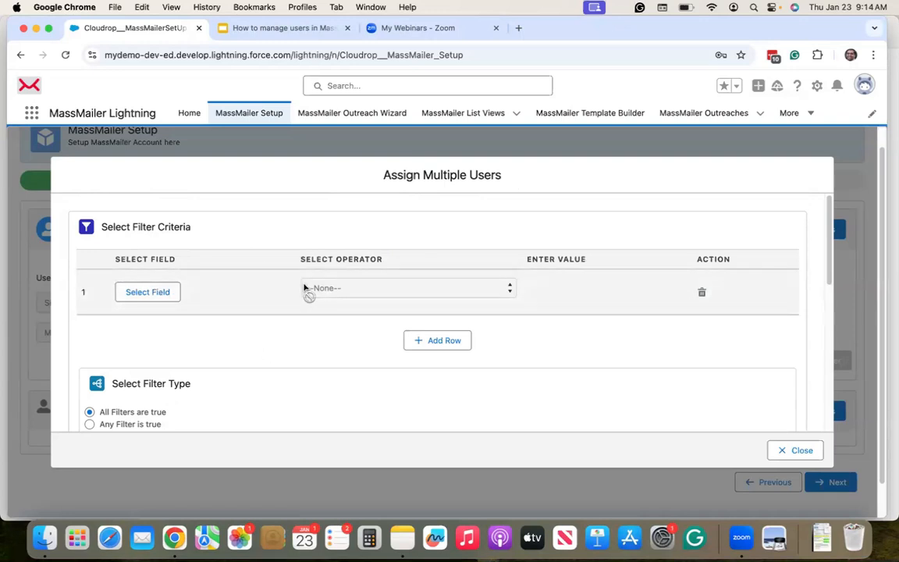
scroll(347, 351, "down", 2)
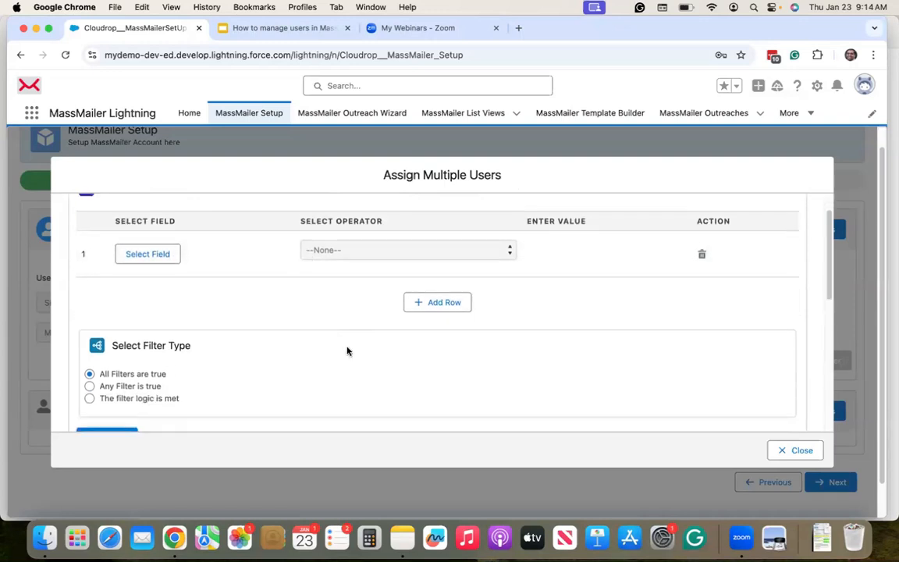
left_click(811, 452)
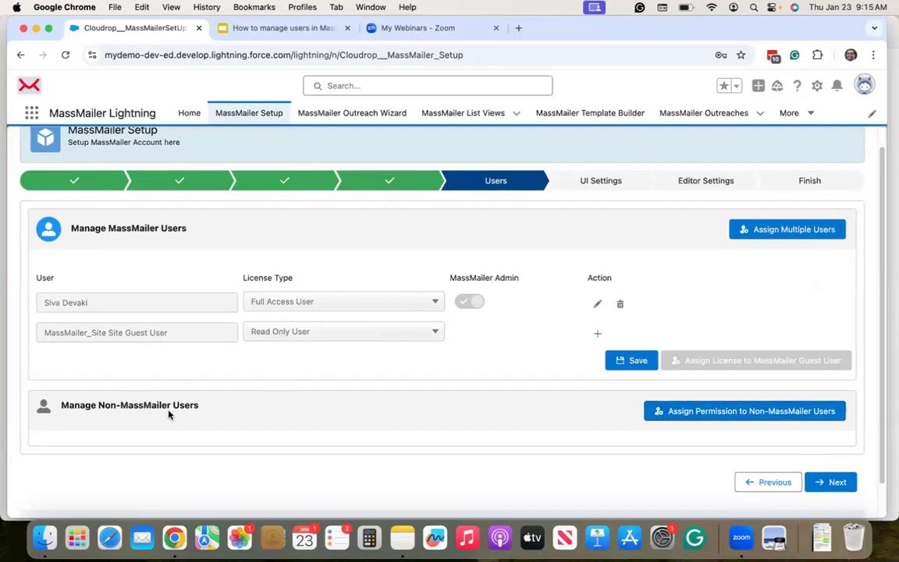
Assign MassMailer permissions to Platform Integration User as a non-MassMailer user, and close the assignment dialog
left_click(734, 412)
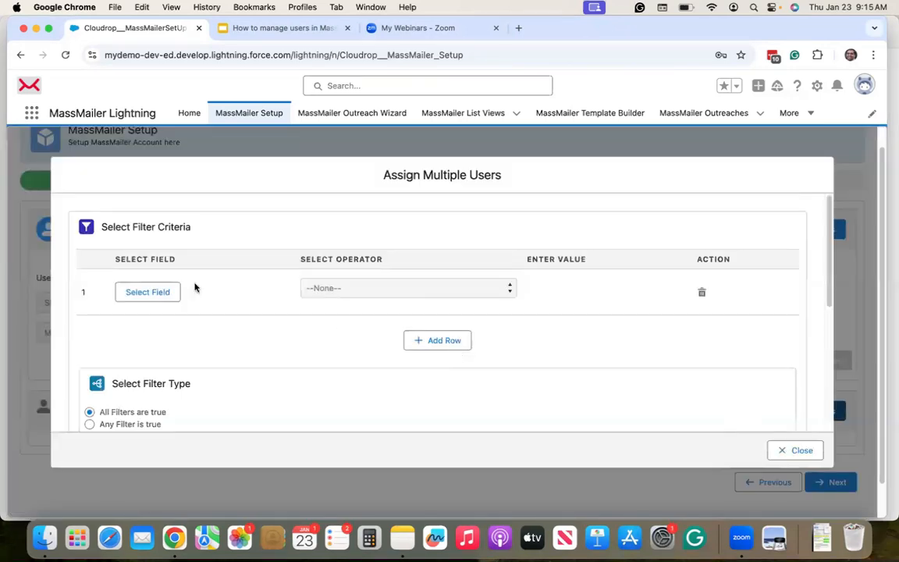
scroll(180, 352, "down", 5)
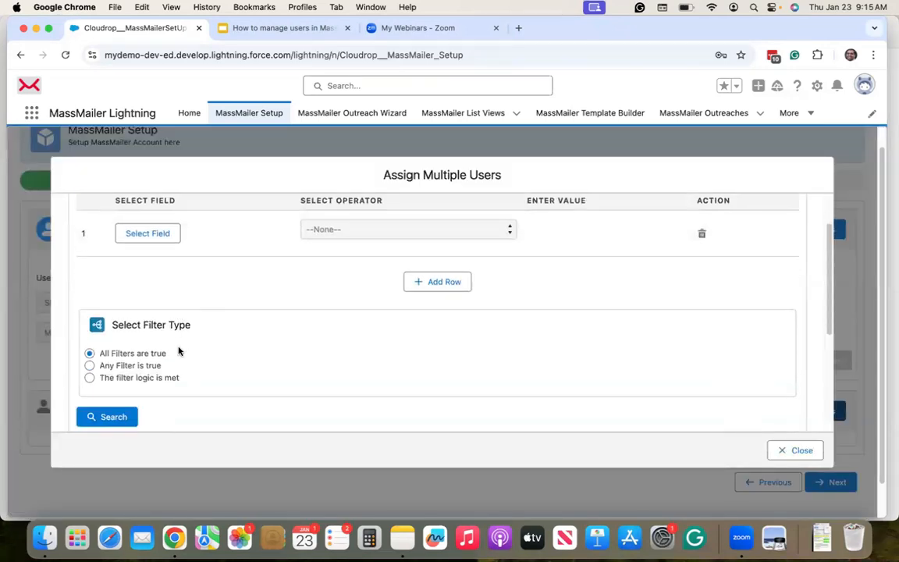
left_click(79, 374)
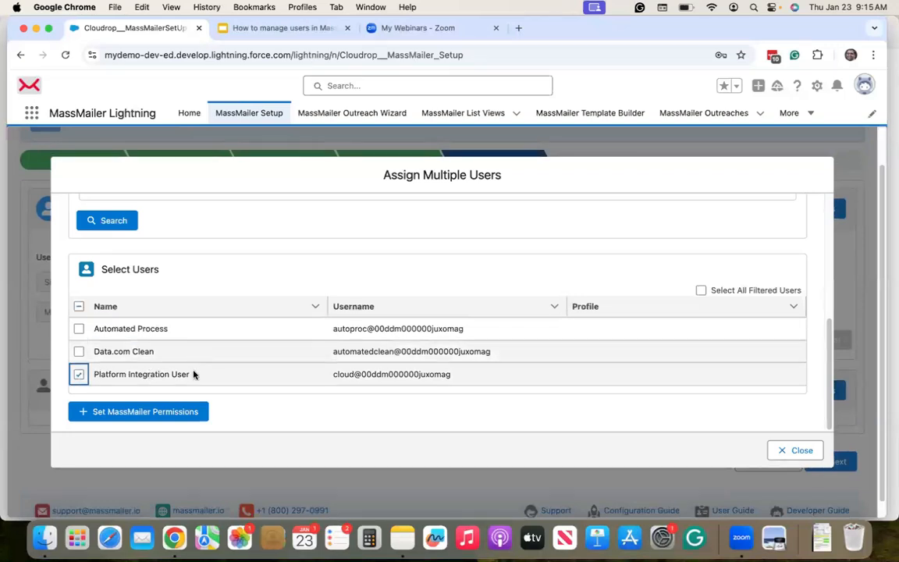
left_click(159, 420)
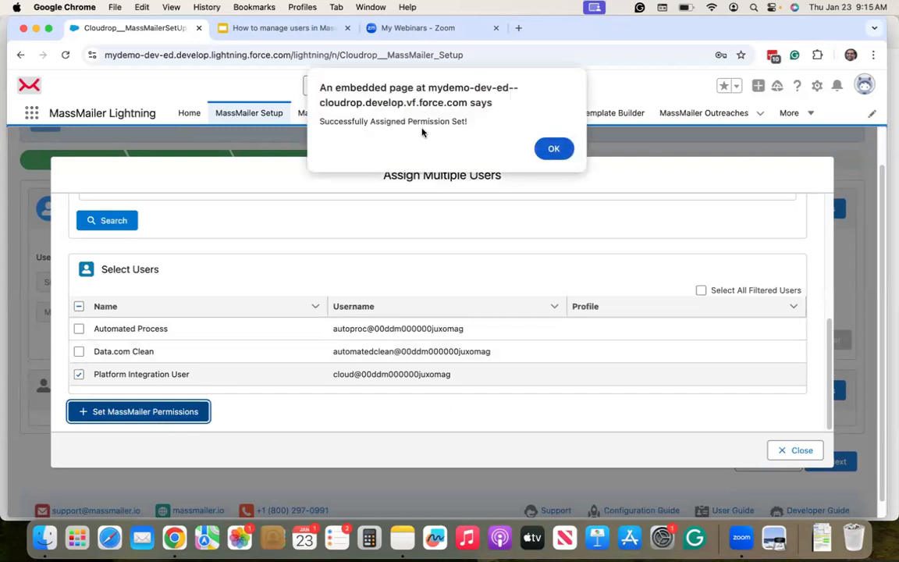
left_click(553, 149)
left_click(803, 451)
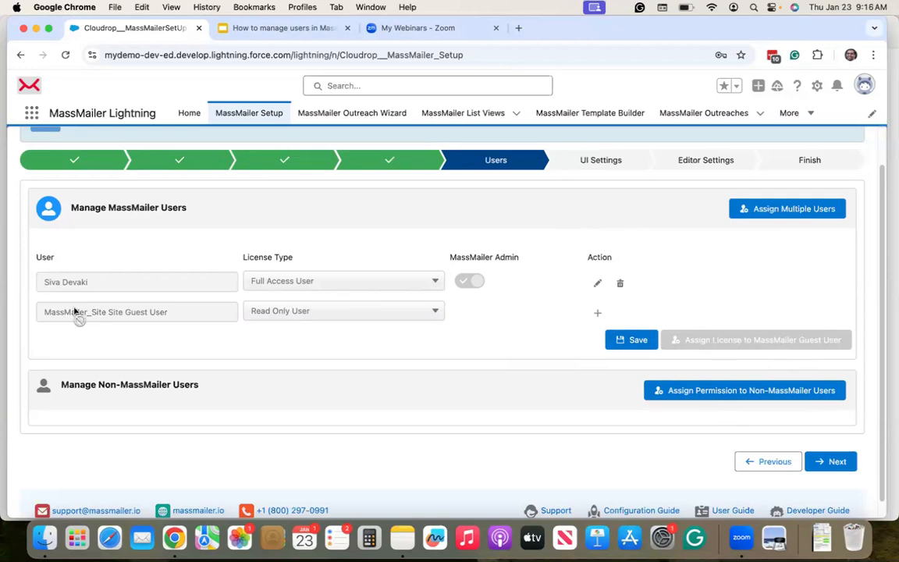
left_click_drag(45, 312, 194, 326)
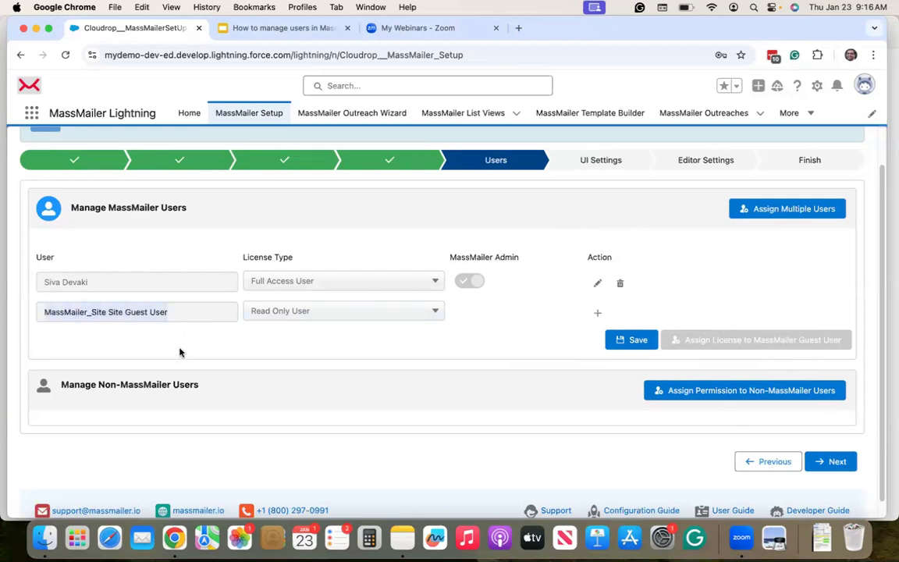
left_click(179, 352)
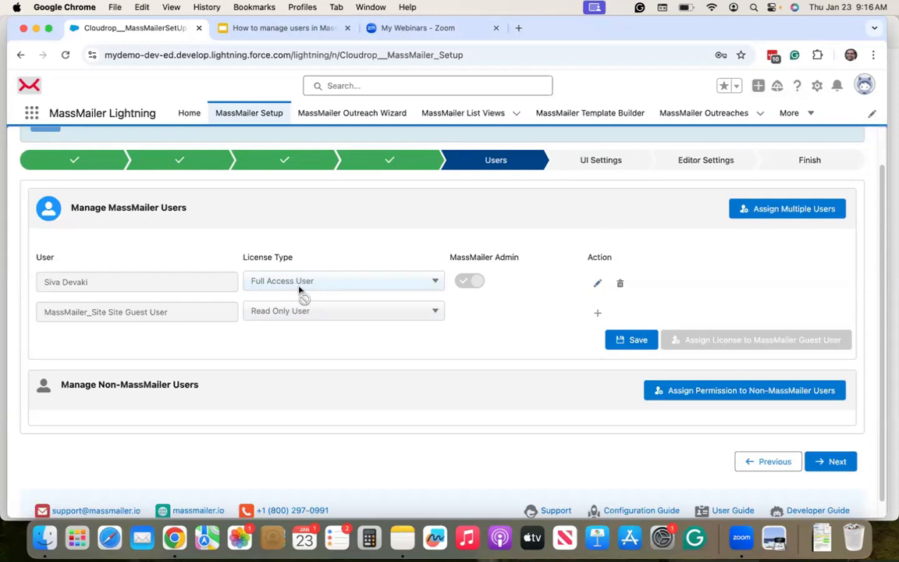
Add a user row with the Full Access User license type, and switch its MassMailer Admin option on and back off
left_click(597, 316)
left_click(336, 343)
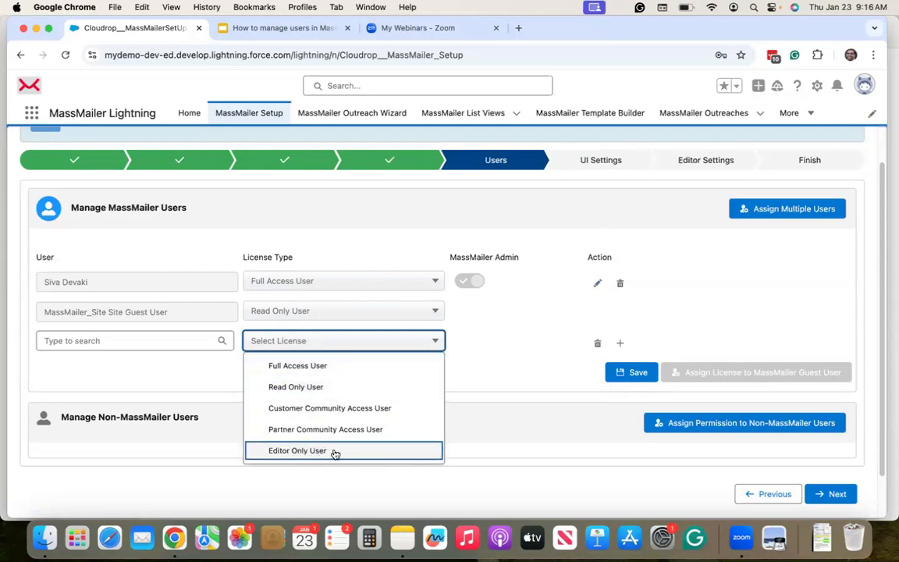
key("Up")
key("Up")
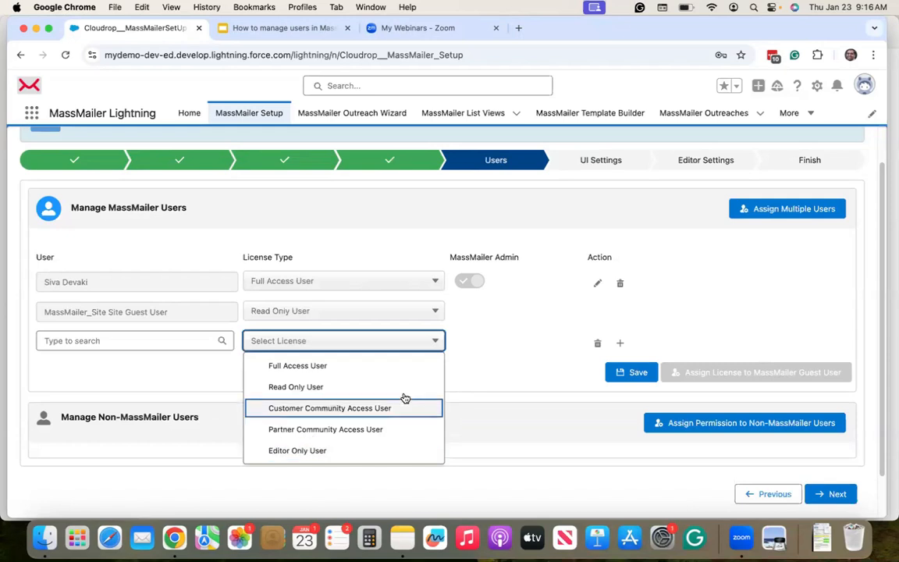
left_click(301, 365)
left_click(475, 341)
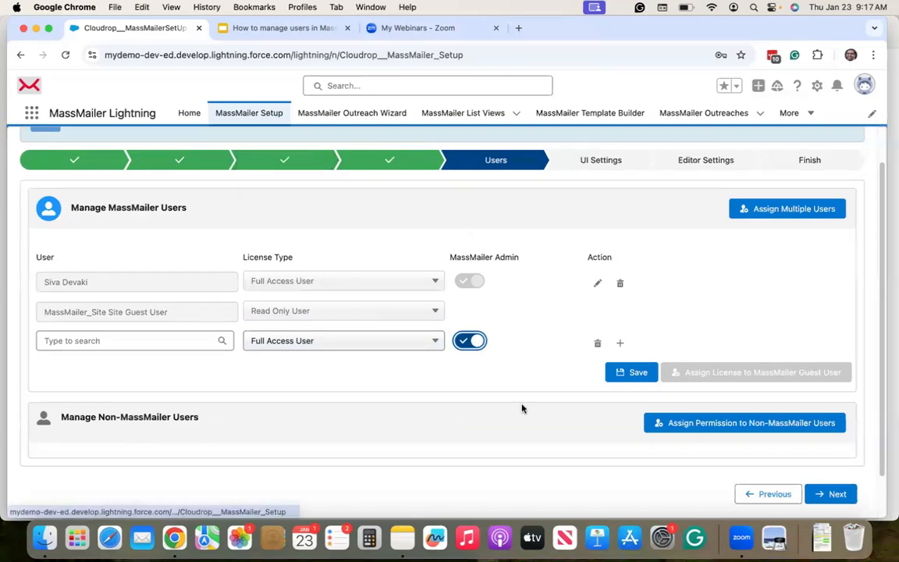
left_click(472, 340)
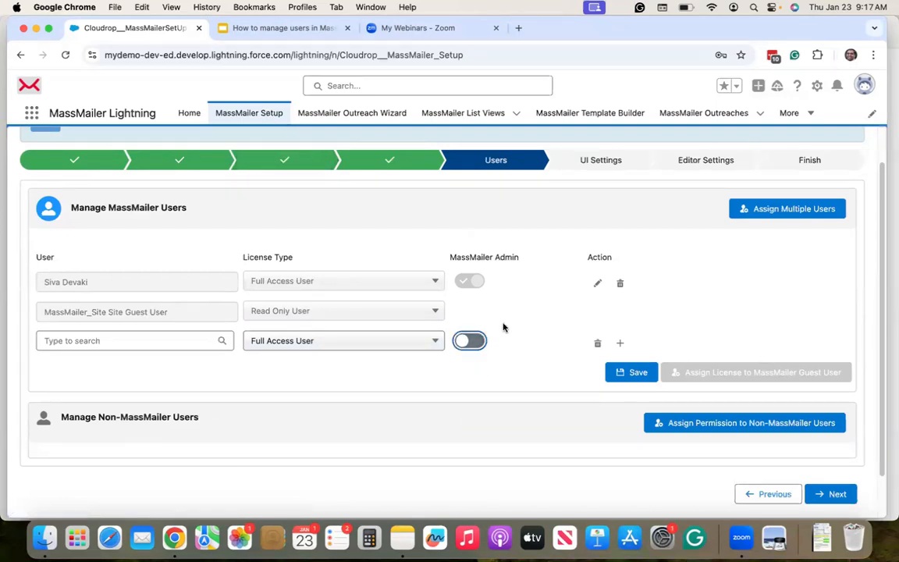
Open Installed Packages in Salesforce Setup and view the license management page of the MassMailer package
scroll(570, 310, "up", 1)
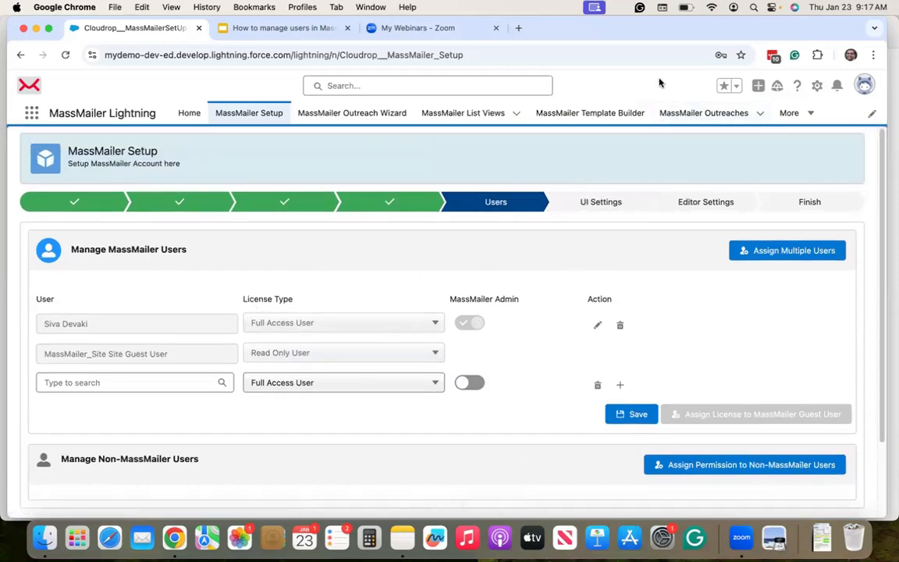
left_click(817, 86)
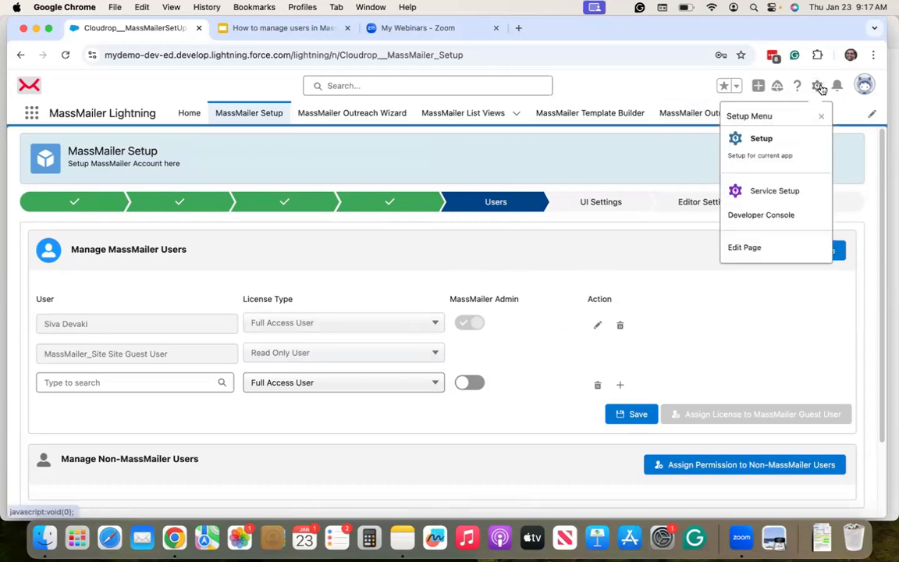
left_click(761, 148)
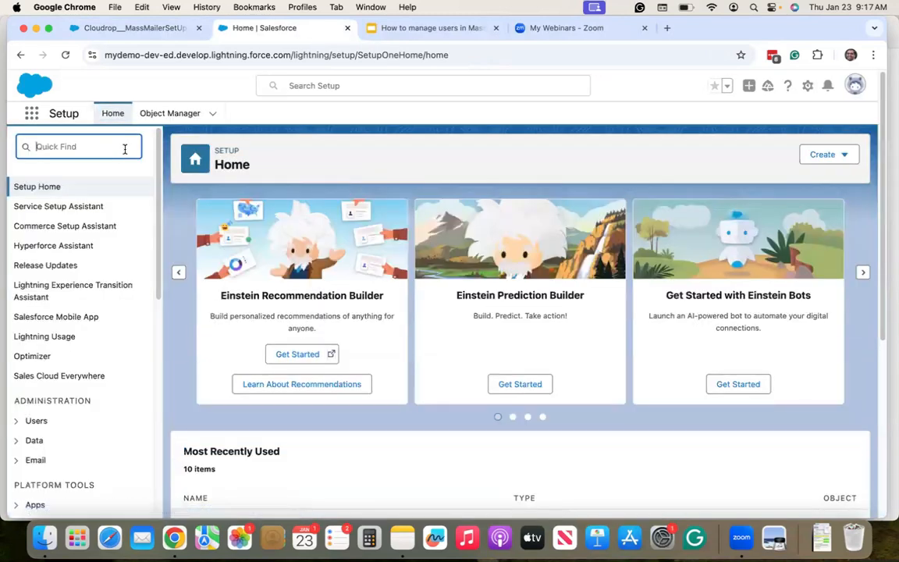
type("installed")
left_click(107, 225)
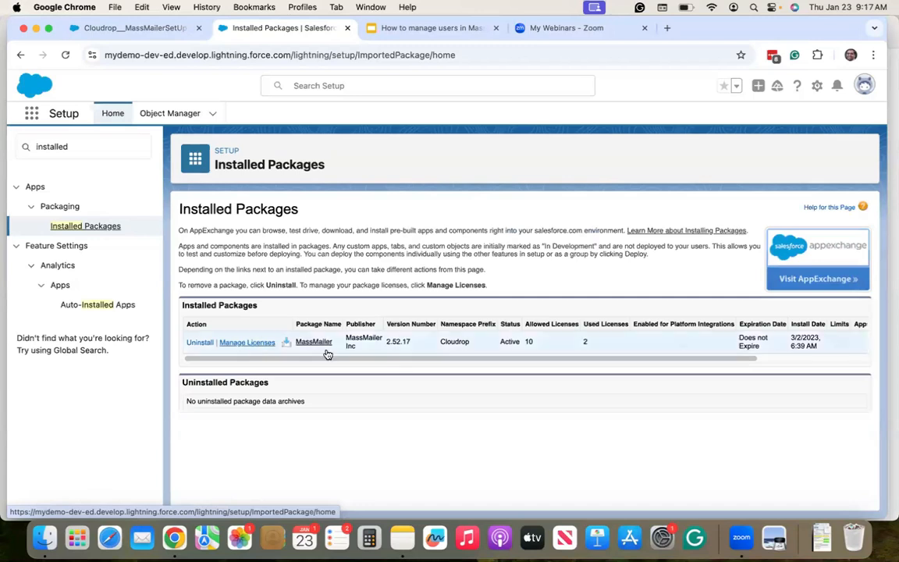
left_click(247, 343)
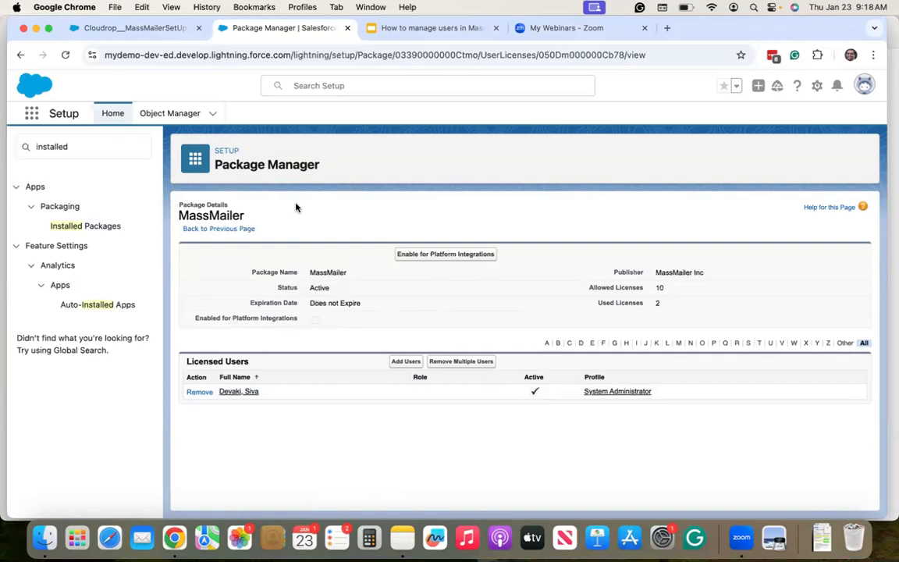
Return to MassMailer Setup and review the license types offered for the new user row without changing the selection
left_click(181, 30)
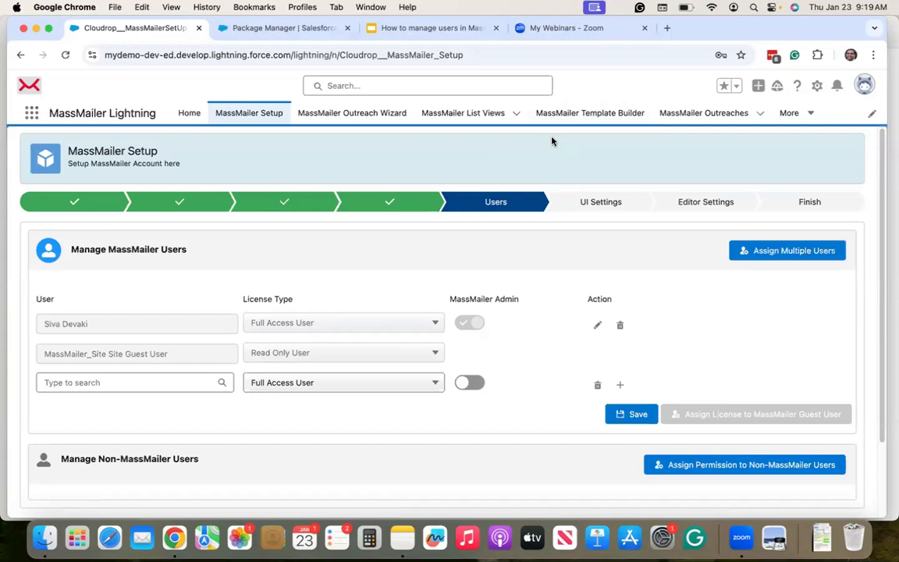
left_click(302, 382)
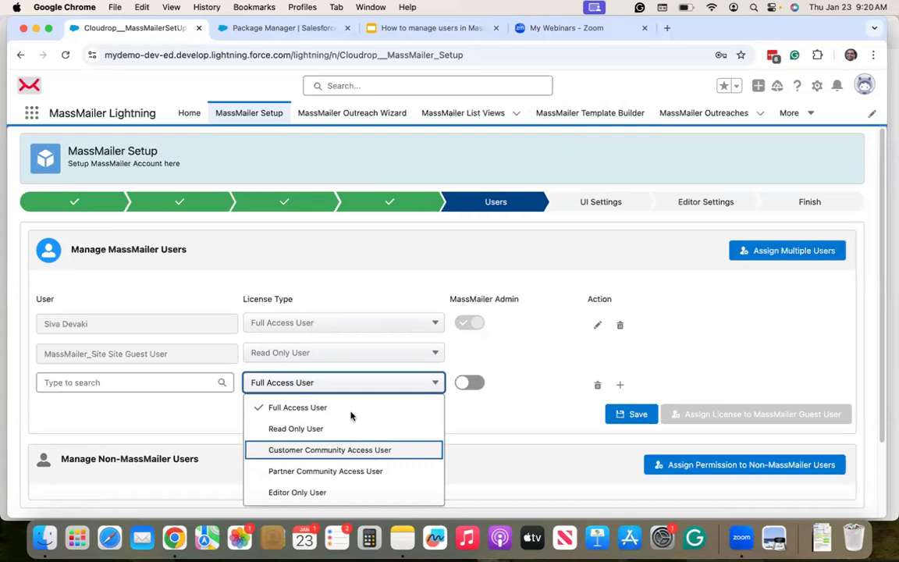
left_click(587, 156)
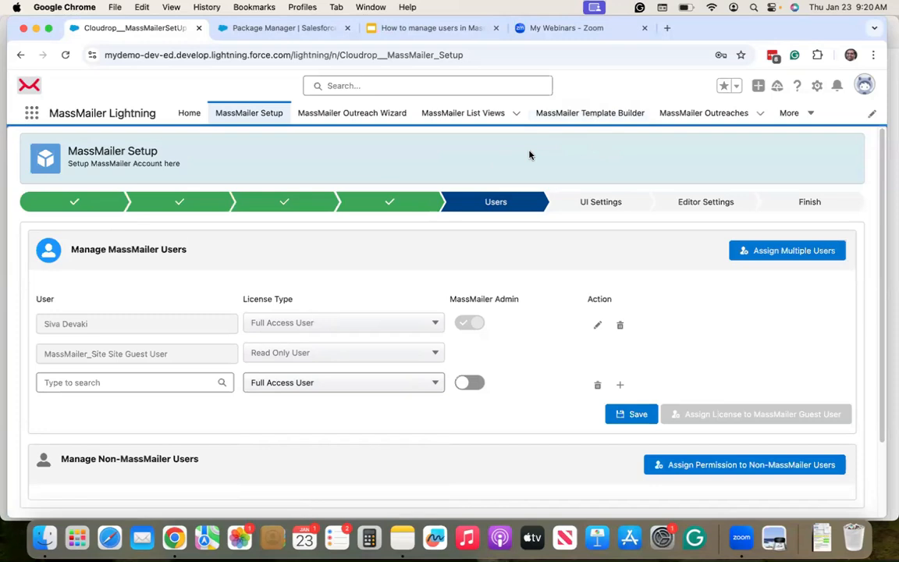
left_click(373, 383)
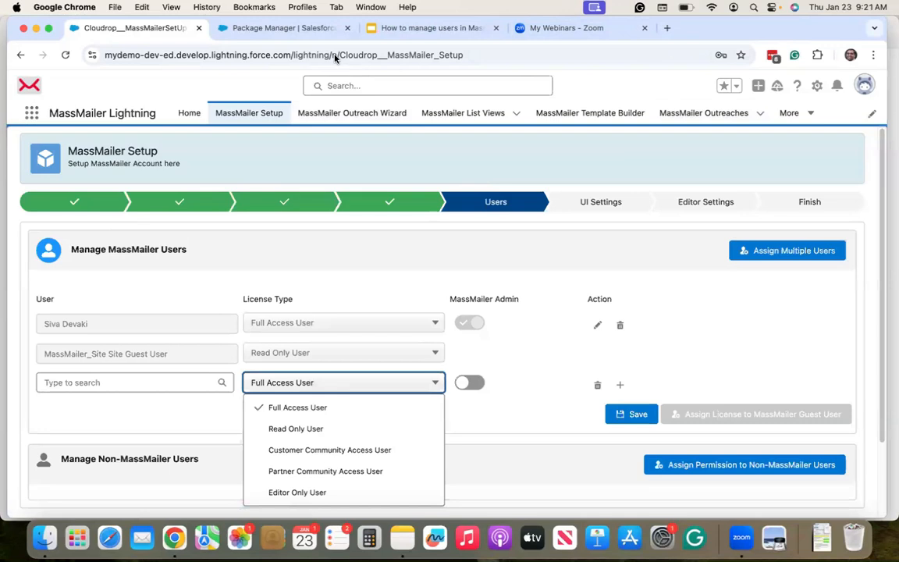
left_click(504, 149)
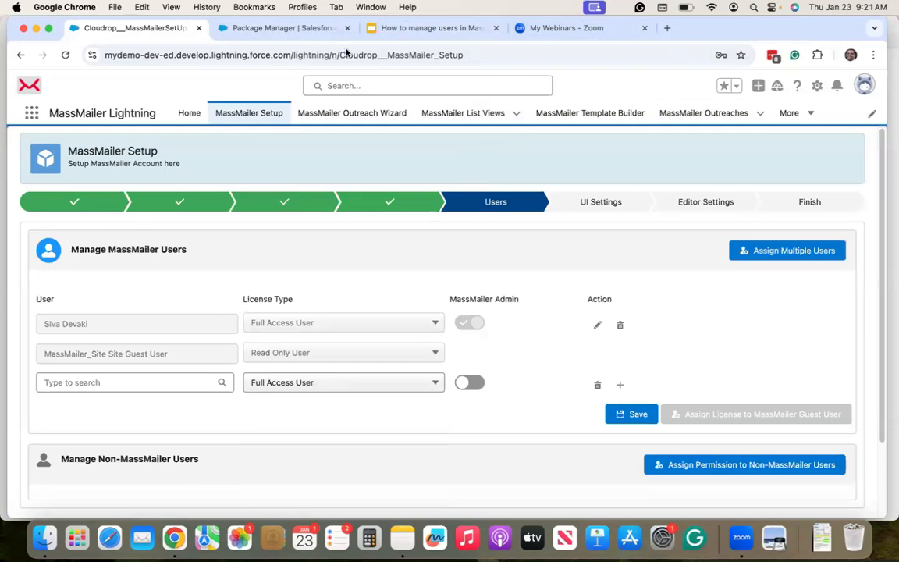
Switch to the Google Slides presentation "How to manage users in MassMailer?" and start its slideshow from the "Never Assign Licenses Using Salesforce Interface" slide
left_click(437, 28)
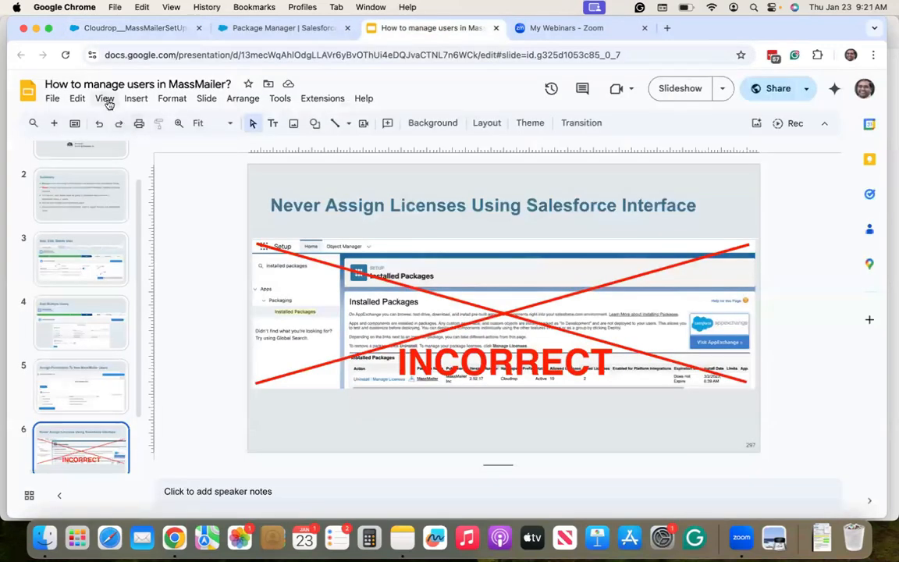
left_click(104, 98)
left_click(118, 152)
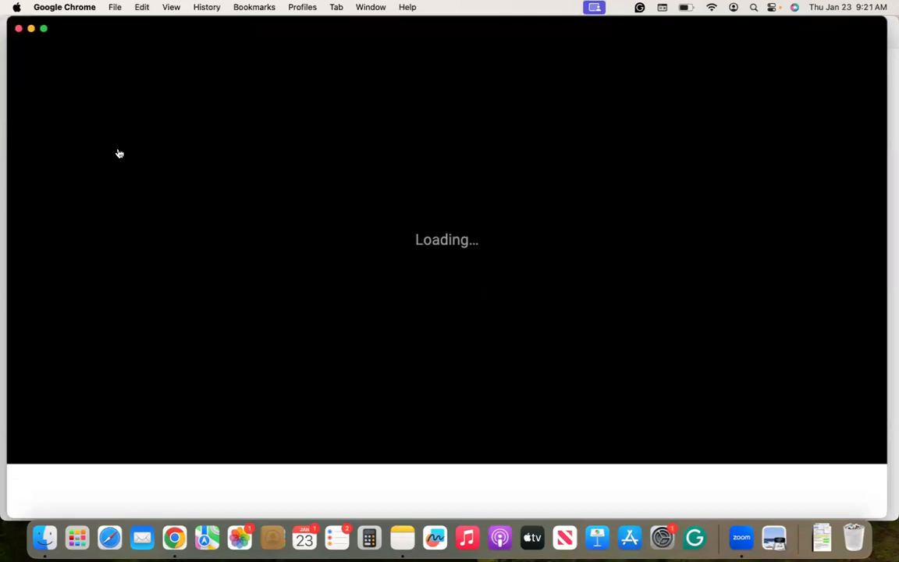